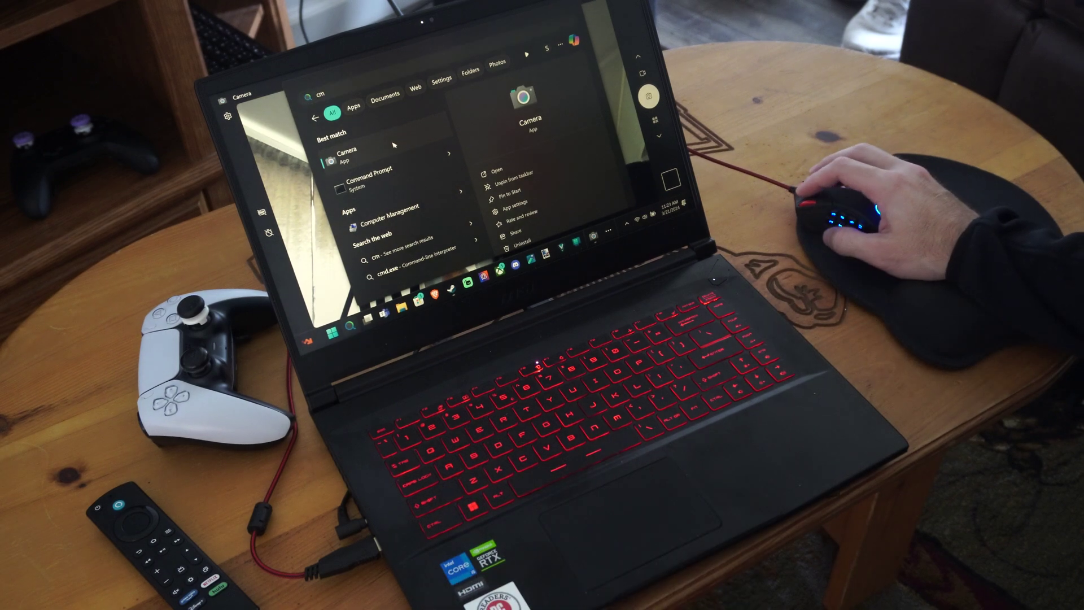
# Launch the Camera app from the Windows Search results
pyautogui.click(394, 146)
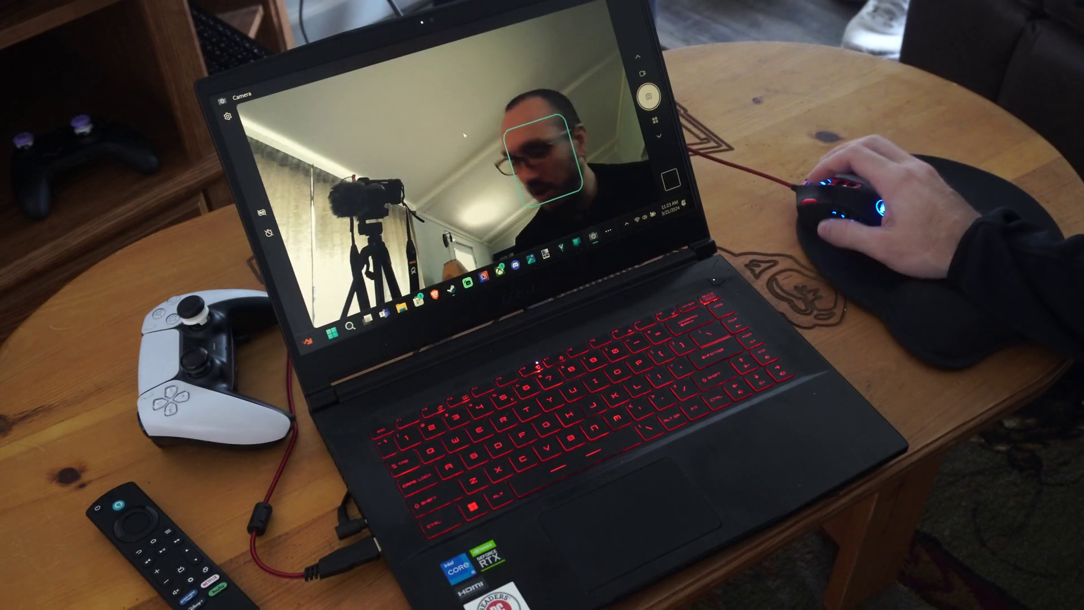